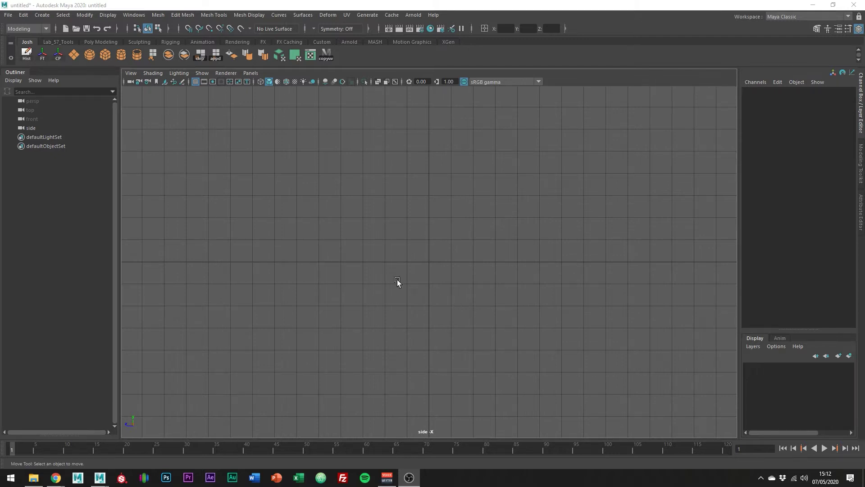
{"action": "left_click", "coordinate": [131, 73]}
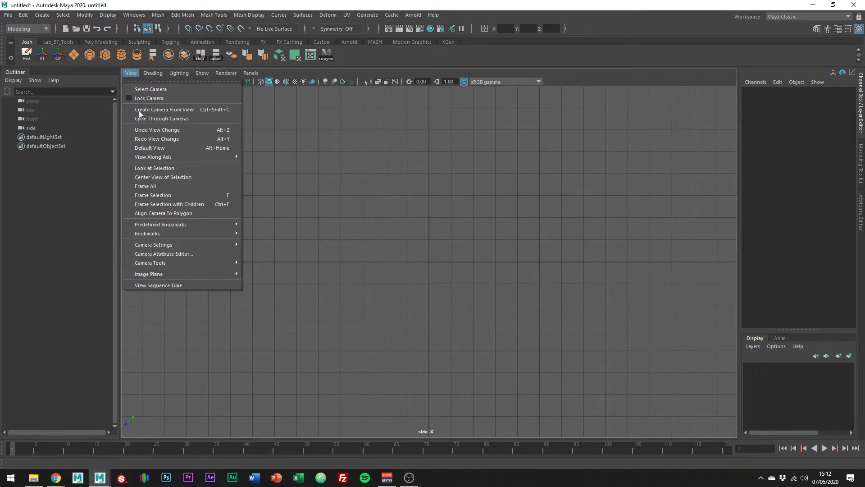
{"action": "mouse_move", "coordinate": [134, 275]}
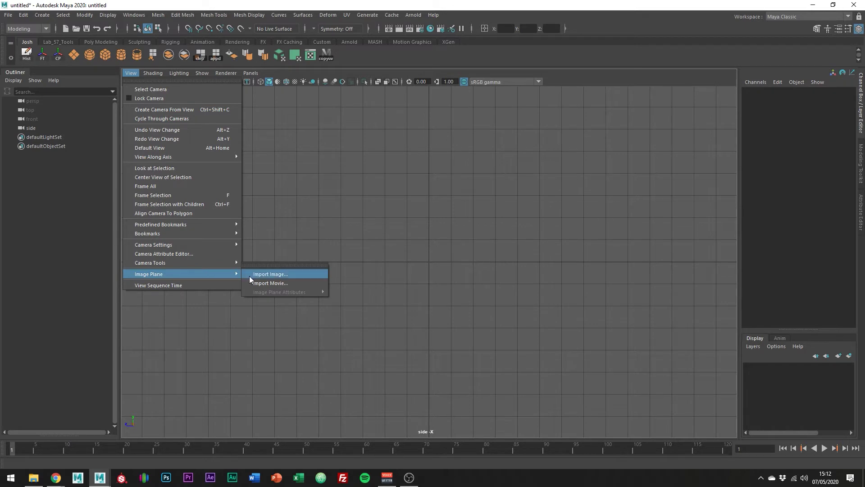
{"action": "left_click", "coordinate": [298, 275]}
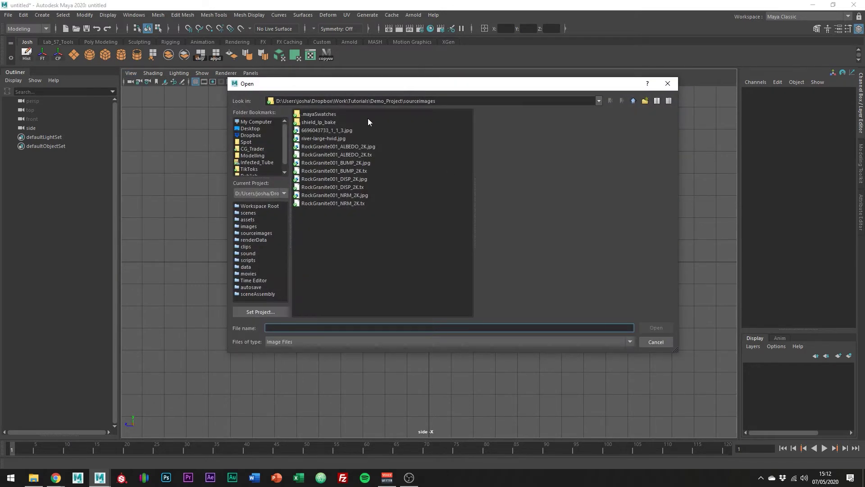
{"action": "left_click", "coordinate": [358, 130]}
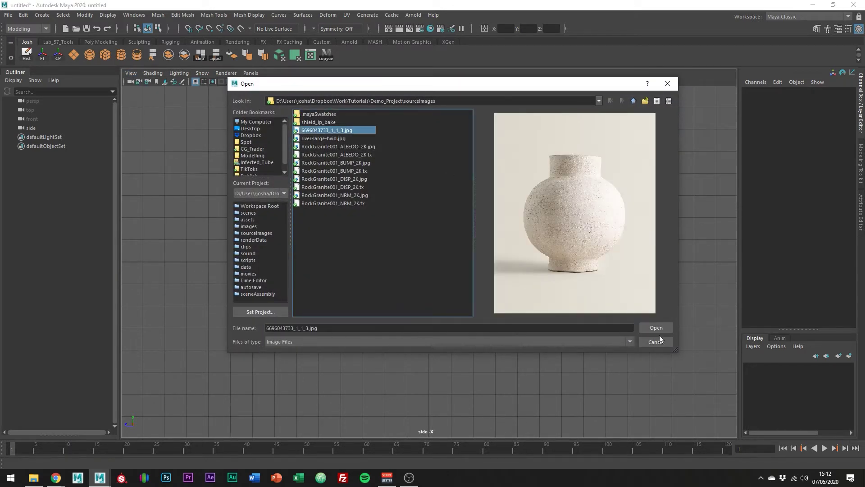
{"action": "left_click", "coordinate": [670, 329]}
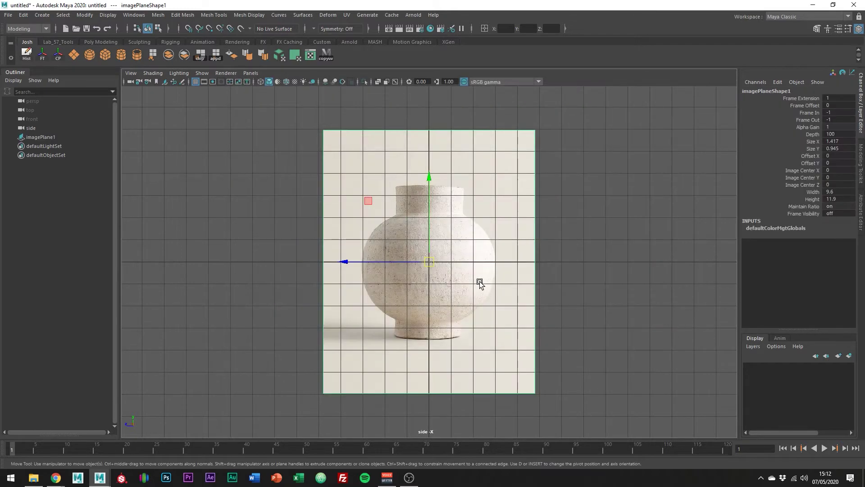
{"action": "right_click_drag", "start_coordinate": [480, 283], "coordinate": [673, 306], "text": "alt"}
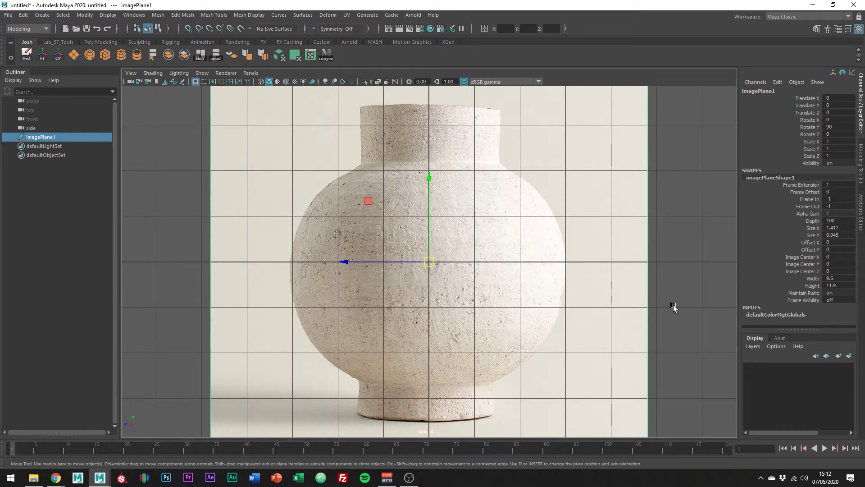
Begin a CV curve along the vase's underside, from just beside the vertical centre line out to the foot's left edge.
{"action": "left_click", "coordinate": [42, 15]}
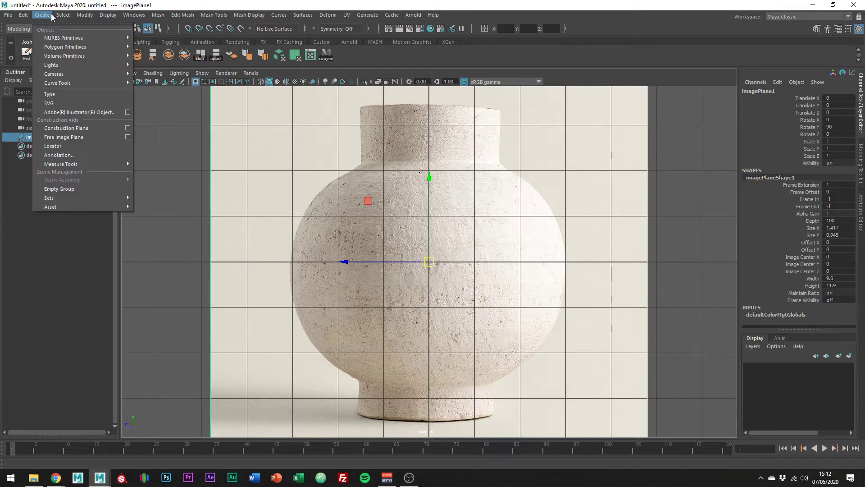
{"action": "mouse_move", "coordinate": [76, 83]}
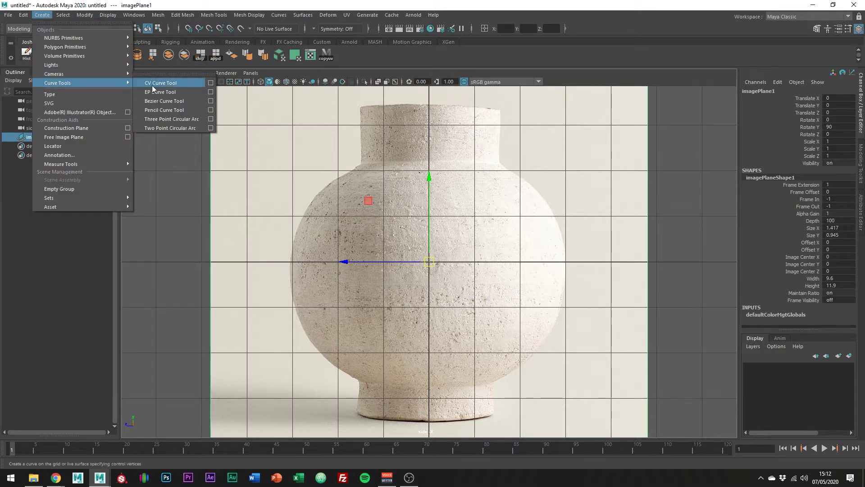
{"action": "left_click", "coordinate": [189, 85]}
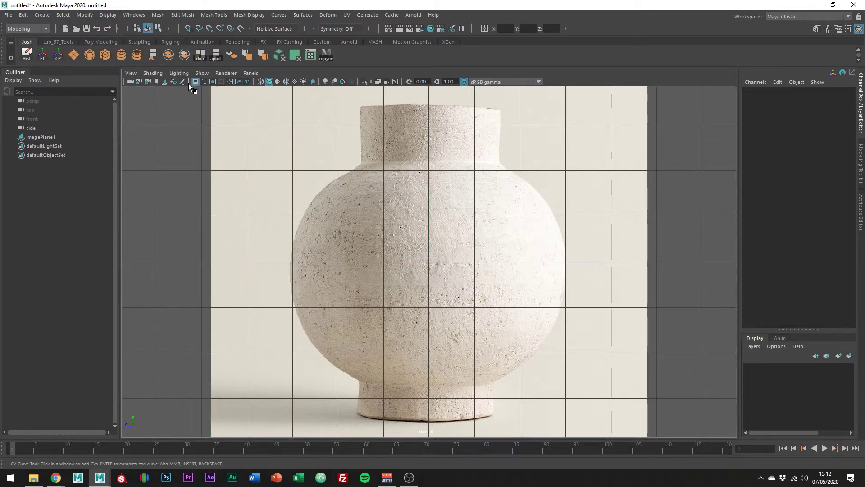
{"action": "middle_click_drag", "start_coordinate": [370, 305], "coordinate": [338, 167], "text": "alt"}
{"action": "right_click_drag", "start_coordinate": [379, 221], "coordinate": [350, 296], "text": "alt"}
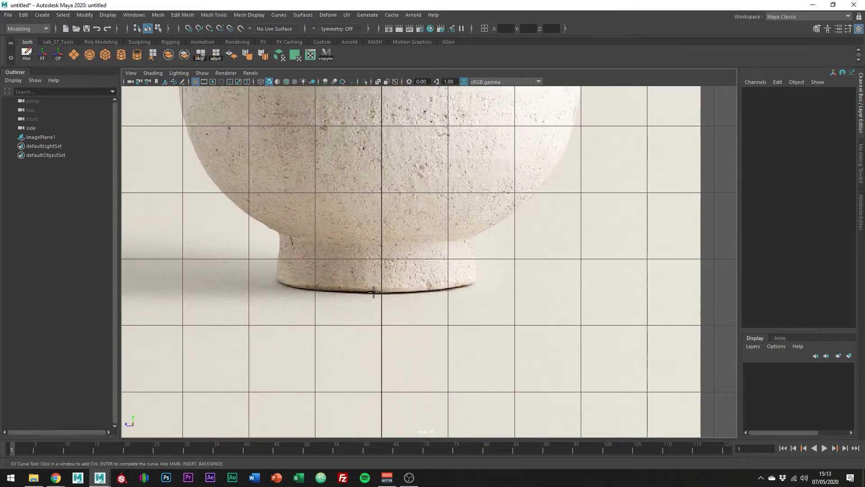
{"action": "left_click", "coordinate": [374, 293]}
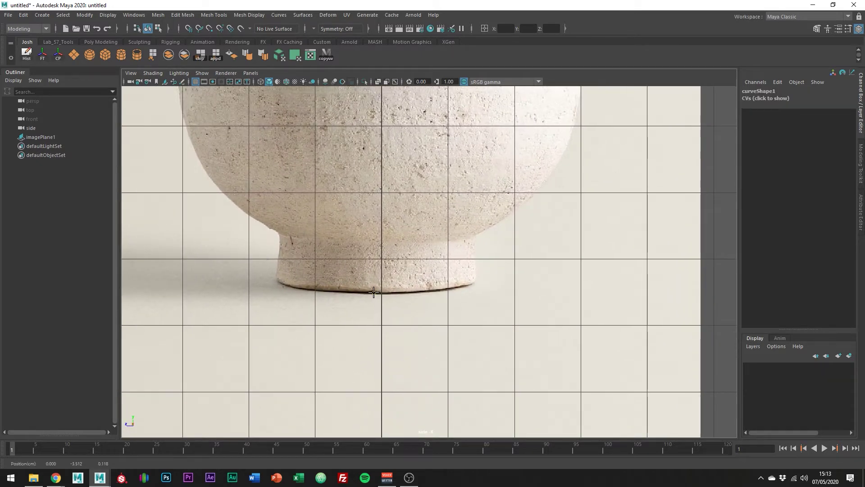
{"action": "left_click", "coordinate": [284, 289]}
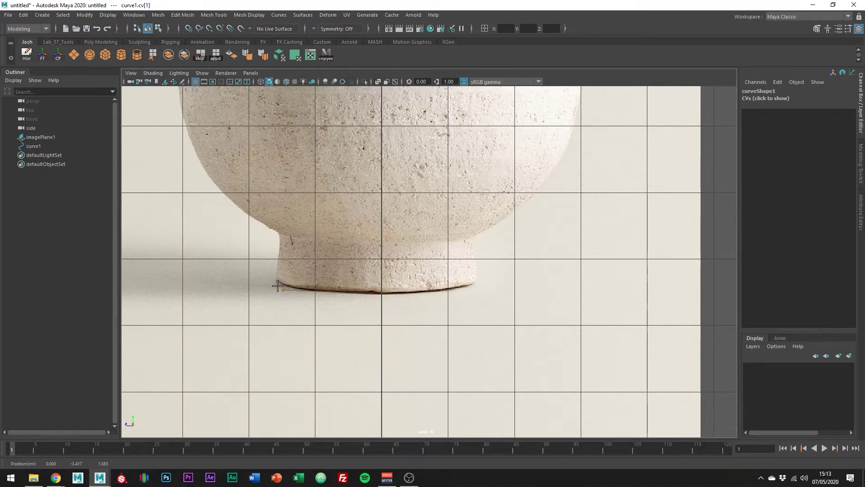
Continue the curve up the outer side of the foot and around the corner where it meets the body.
{"action": "left_click", "coordinate": [277, 275]}
{"action": "left_click", "coordinate": [279, 242]}
{"action": "middle_click_drag", "start_coordinate": [279, 242], "coordinate": [330, 253], "text": "alt"}
{"action": "right_click_drag", "start_coordinate": [318, 244], "coordinate": [447, 268], "text": "alt"}
{"action": "left_click", "coordinate": [286, 244]}
{"action": "left_click", "coordinate": [277, 233]}
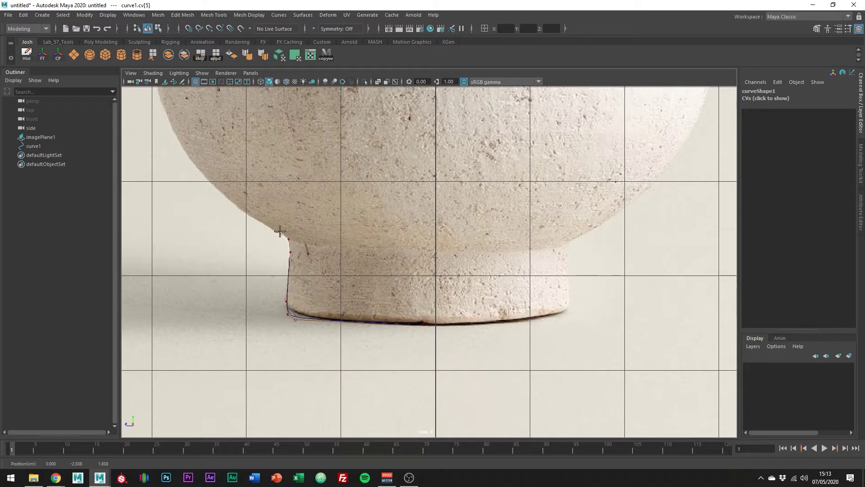
Add sparse control vertices along the vase body's outer silhouette, from above the foot around the belly to the shoulder.
{"action": "scroll", "coordinate": [252, 214], "scroll_direction": "down", "scroll_amount": 4}
{"action": "right_click_drag", "start_coordinate": [256, 204], "coordinate": [355, 227], "text": "alt"}
{"action": "middle_click_drag", "start_coordinate": [354, 227], "coordinate": [442, 288], "text": "alt"}
{"action": "left_click", "coordinate": [407, 274]}
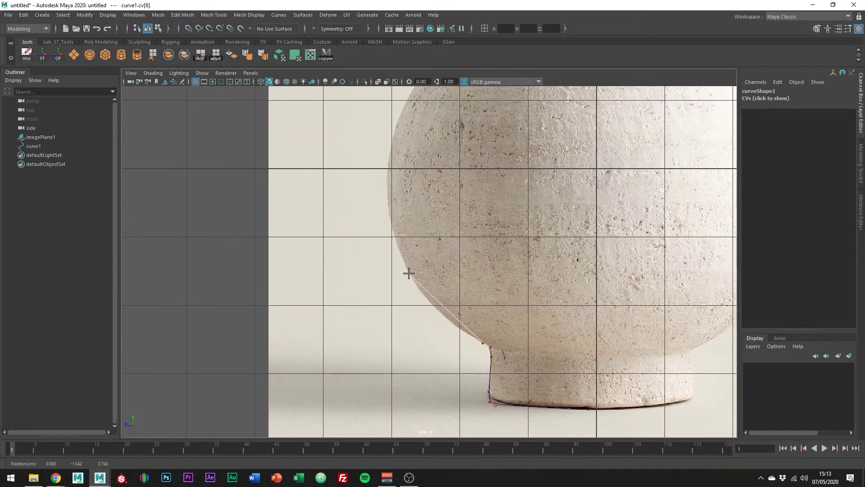
{"action": "middle_click_drag", "start_coordinate": [453, 255], "coordinate": [471, 291], "text": "alt"}
{"action": "left_click", "coordinate": [404, 215]}
{"action": "middle_click_drag", "start_coordinate": [402, 203], "coordinate": [403, 300], "text": "alt"}
{"action": "left_click", "coordinate": [426, 200]}
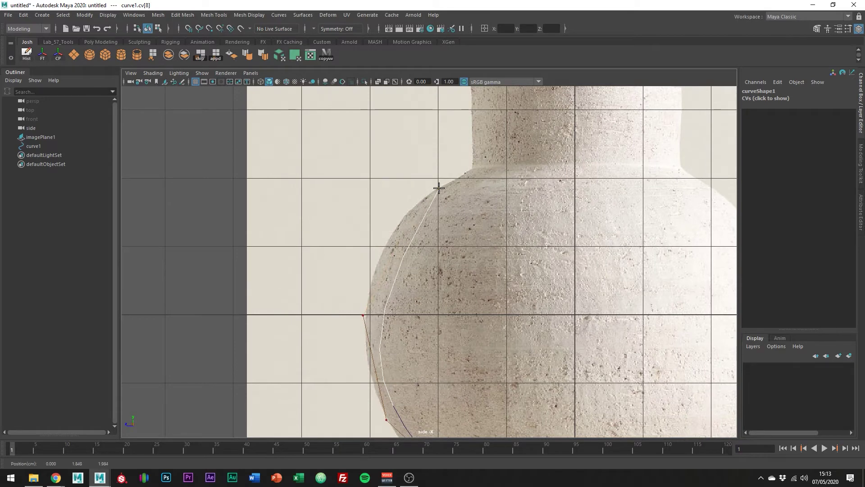
{"action": "left_click", "coordinate": [430, 197]}
Trace the curve from the shoulder into the neck's base and up the outer neck to the rim.
{"action": "scroll", "coordinate": [582, 287], "scroll_direction": "down", "scroll_amount": 2}
{"action": "scroll", "coordinate": [431, 262], "scroll_direction": "up", "scroll_amount": 1}
{"action": "left_click", "coordinate": [458, 189]}
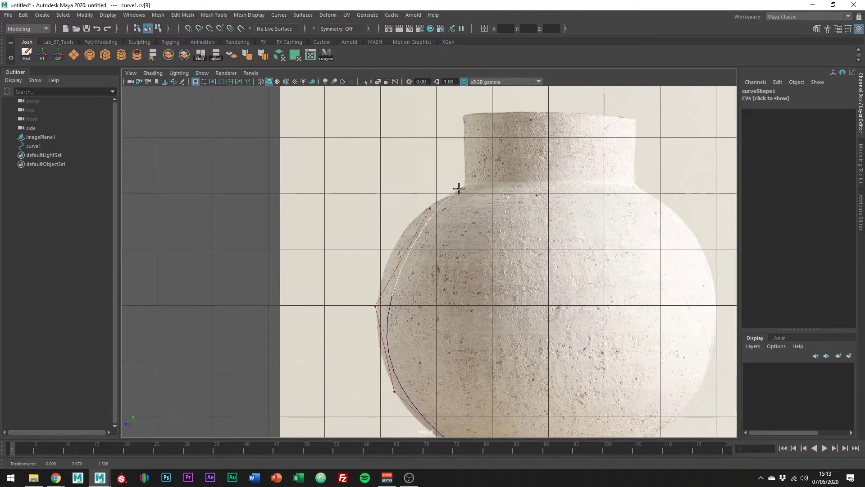
{"action": "left_click", "coordinate": [464, 185]}
{"action": "scroll", "coordinate": [465, 179], "scroll_direction": "up", "scroll_amount": 3}
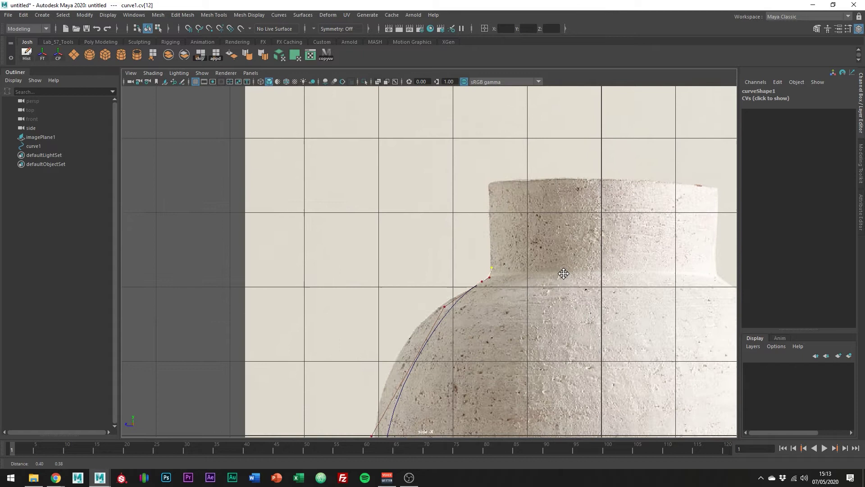
{"action": "left_click", "coordinate": [467, 298]}
{"action": "left_click", "coordinate": [466, 221]}
{"action": "left_click", "coordinate": [466, 212]}
Carry the curve across the rim's thickness and down the inside of the neck to give the vase a wall.
{"action": "left_click", "coordinate": [474, 210]}
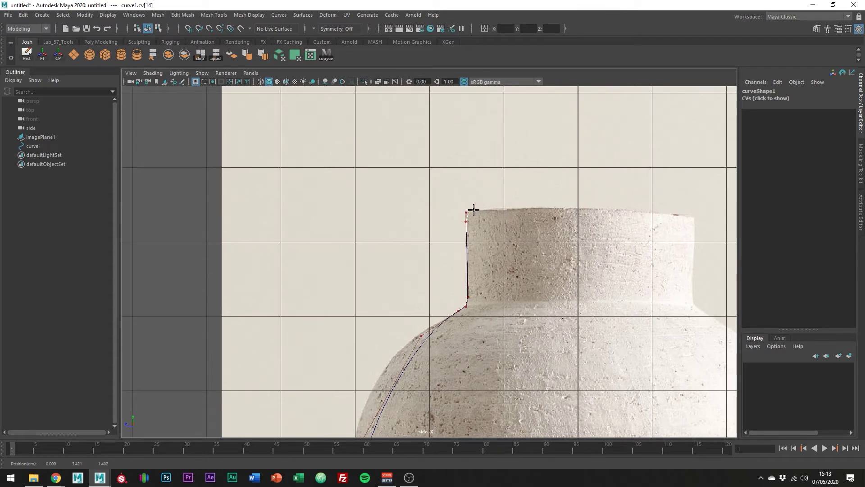
{"action": "left_click", "coordinate": [483, 210]}
{"action": "left_click", "coordinate": [485, 231]}
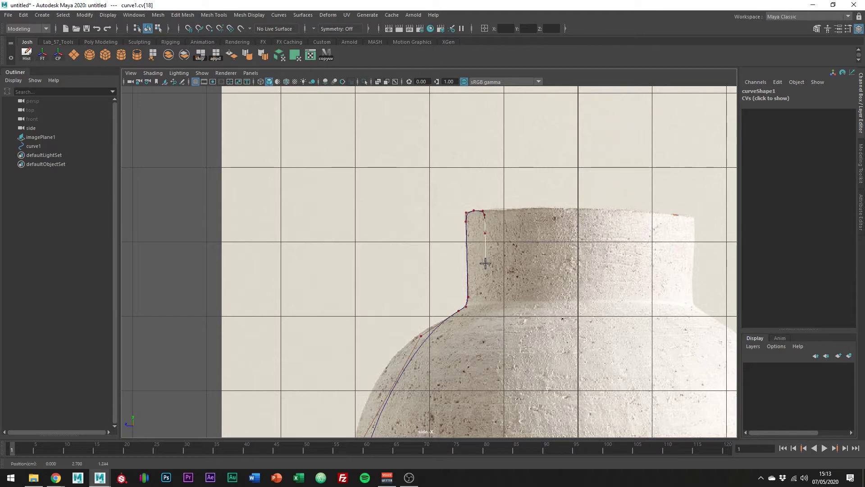
{"action": "left_click", "coordinate": [485, 306]}
{"action": "left_click", "coordinate": [485, 306]}
Continue the inner wall of the curve below the neck, following the round body inside the outer profile.
{"action": "middle_click_drag", "start_coordinate": [485, 306], "coordinate": [469, 143], "text": "alt"}
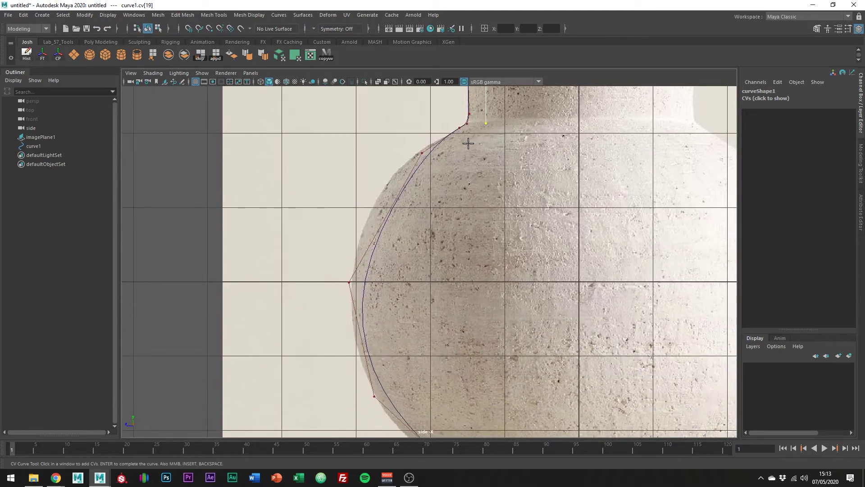
{"action": "left_click", "coordinate": [483, 133]}
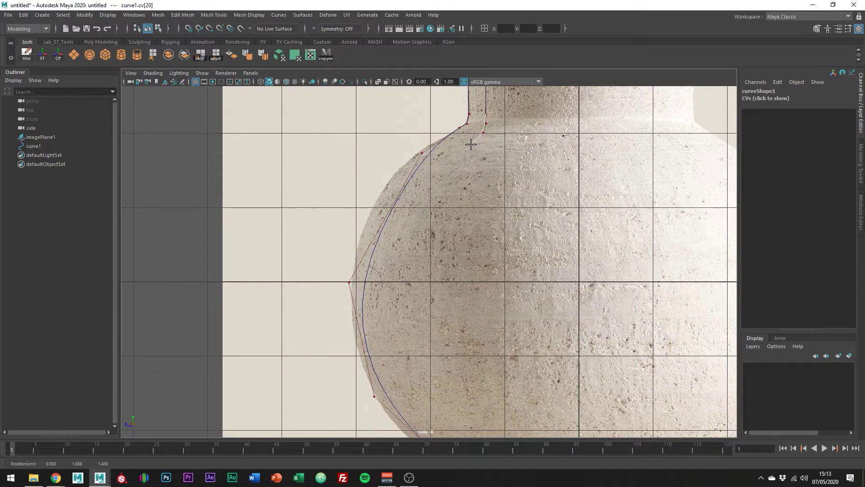
{"action": "left_click", "coordinate": [470, 146]}
{"action": "left_click", "coordinate": [449, 170]}
{"action": "left_click", "coordinate": [430, 198]}
{"action": "left_click", "coordinate": [410, 247]}
{"action": "left_click_drag", "start_coordinate": [413, 375], "coordinate": [422, 392]}
Extend the inner wall along the inside floor to just beside the centre line and complete the curve.
{"action": "middle_click_drag", "start_coordinate": [437, 389], "coordinate": [356, 239], "text": "alt"}
{"action": "scroll", "coordinate": [356, 239], "scroll_direction": "down", "scroll_amount": 2}
{"action": "left_click_drag", "start_coordinate": [381, 278], "coordinate": [407, 300]}
{"action": "left_click", "coordinate": [407, 299]}
{"action": "left_click", "coordinate": [427, 306]}
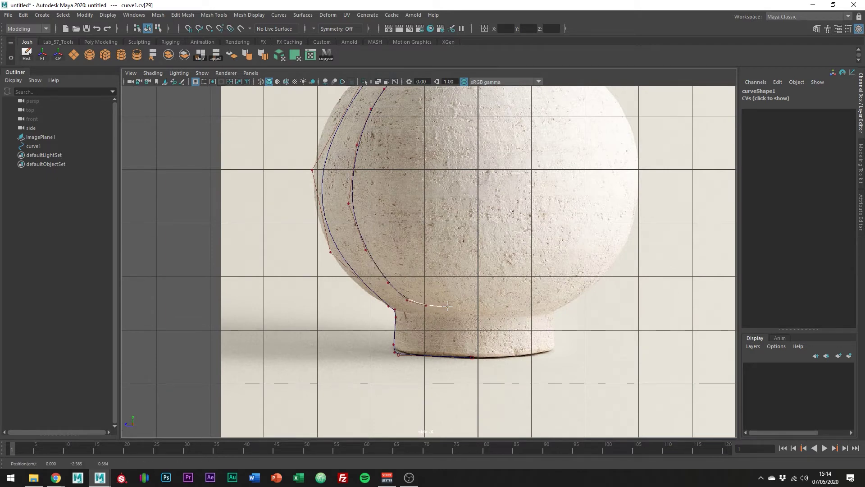
{"action": "left_click", "coordinate": [452, 306]}
{"action": "left_click_drag", "start_coordinate": [471, 304], "coordinate": [470, 305]}
{"action": "key", "text": "Return"}
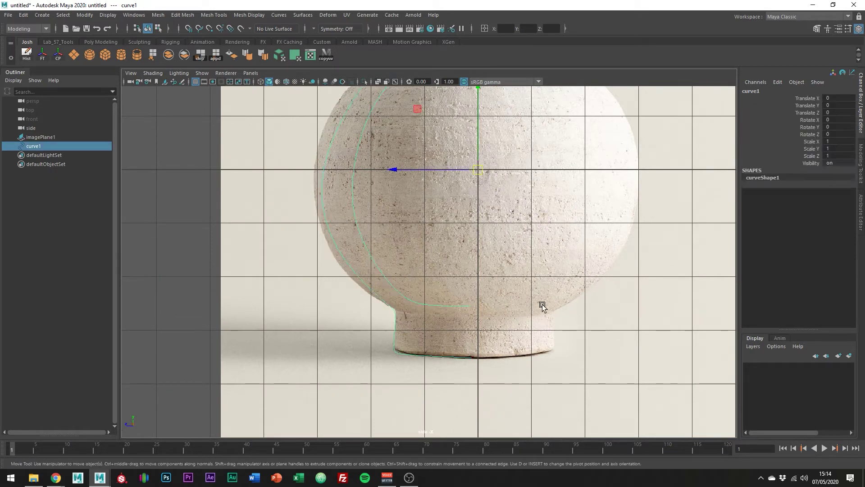
Edit the curve's control vertices, moving the outer shoulder, belly and lower-body points outward toward the vase silhouette.
{"action": "middle_click_drag", "start_coordinate": [421, 188], "coordinate": [433, 296], "text": "alt"}
{"action": "right_click_drag", "start_coordinate": [433, 296], "coordinate": [393, 272], "text": "alt"}
{"action": "scroll", "coordinate": [393, 272], "scroll_direction": "up", "scroll_amount": 2}
{"action": "right_click_drag", "start_coordinate": [380, 239], "coordinate": [320, 242]}
{"action": "left_click_drag", "start_coordinate": [331, 184], "coordinate": [390, 207]}
{"action": "left_click_drag", "start_coordinate": [363, 201], "coordinate": [357, 201]}
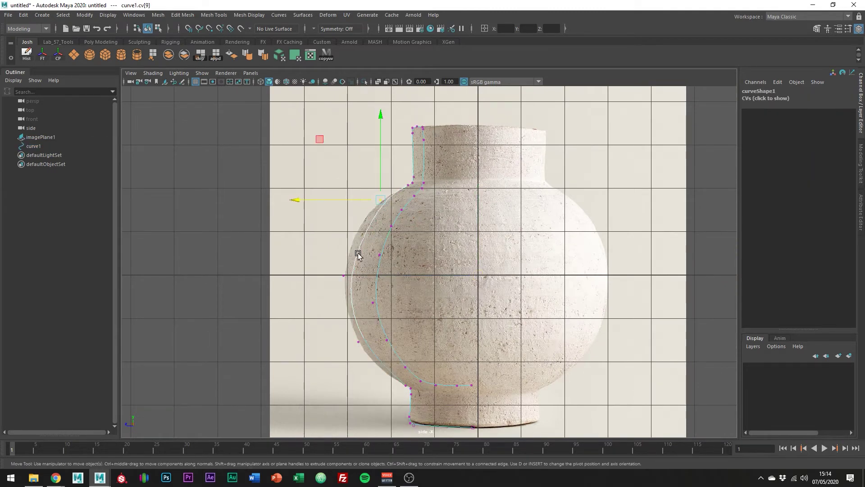
{"action": "left_click", "coordinate": [343, 275]}
{"action": "left_click_drag", "start_coordinate": [314, 274], "coordinate": [304, 274]}
{"action": "left_click_drag", "start_coordinate": [375, 328], "coordinate": [340, 355]}
{"action": "left_click_drag", "start_coordinate": [297, 282], "coordinate": [294, 289]}
Refine the outer belly and shoulder control vertices until the curve follows the photographed vase outline.
{"action": "left_click_drag", "start_coordinate": [314, 257], "coordinate": [346, 289]}
{"action": "left_click_drag", "start_coordinate": [273, 215], "coordinate": [274, 206]}
{"action": "left_click_drag", "start_coordinate": [365, 190], "coordinate": [388, 207]}
{"action": "left_click_drag", "start_coordinate": [323, 146], "coordinate": [309, 143]}
{"action": "middle_click_drag", "start_coordinate": [321, 185], "coordinate": [334, 112], "text": "alt"}
{"action": "scroll", "coordinate": [341, 162], "scroll_direction": "up", "scroll_amount": 2}
{"action": "middle_click_drag", "start_coordinate": [311, 190], "coordinate": [299, 222], "text": "alt"}
{"action": "left_click_drag", "start_coordinate": [299, 223], "coordinate": [331, 191]}
{"action": "left_click_drag", "start_coordinate": [255, 147], "coordinate": [256, 148]}
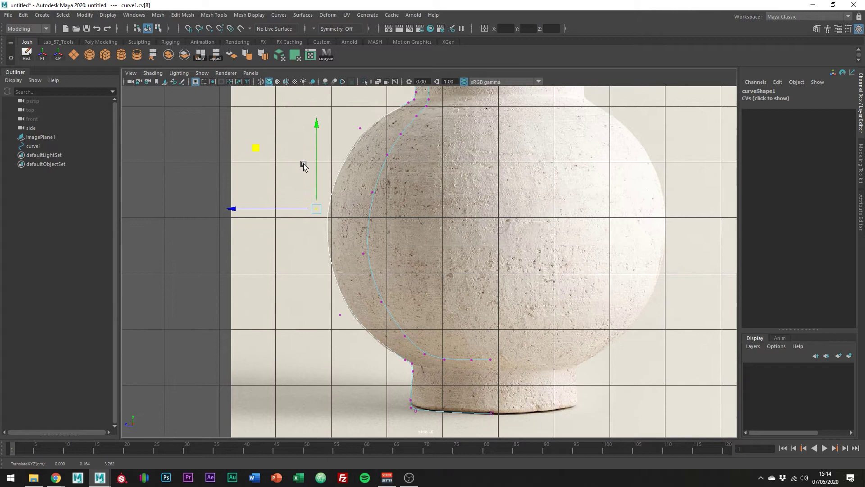
Delete two control vertices on the inner shoulder and move the next two outward to smooth the upper inner wall.
{"action": "left_click", "coordinate": [417, 117]}
{"action": "key", "text": "Delete"}
{"action": "left_click", "coordinate": [400, 134]}
{"action": "key", "text": "Delete"}
{"action": "left_click", "coordinate": [387, 155]}
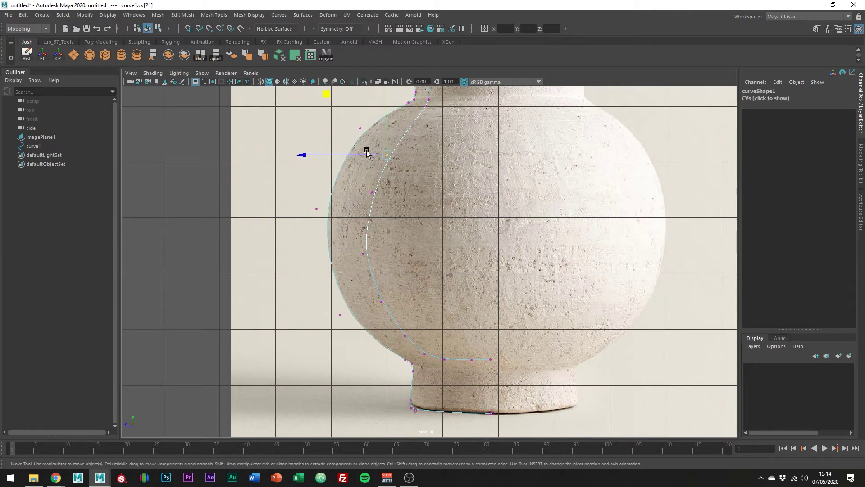
{"action": "left_click_drag", "start_coordinate": [326, 94], "coordinate": [306, 84]}
{"action": "left_click_drag", "start_coordinate": [385, 185], "coordinate": [363, 201]}
{"action": "left_click_drag", "start_coordinate": [311, 131], "coordinate": [288, 148]}
Delete surplus control vertices on the inner belly and lower wall, and move the remaining lower one outward for even wall thickness.
{"action": "left_click", "coordinate": [363, 253]}
{"action": "key", "text": "Delete"}
{"action": "left_click", "coordinate": [382, 302]}
{"action": "middle_click_drag", "start_coordinate": [319, 238], "coordinate": [300, 244]}
{"action": "left_click", "coordinate": [395, 342]}
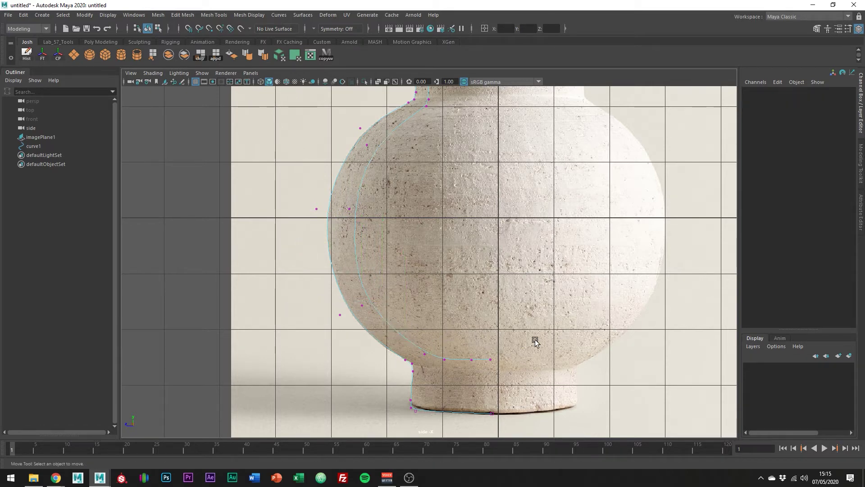
Select the curve's two end vertices near the centre line and scale them along Z so they line up vertically.
{"action": "scroll", "coordinate": [535, 341], "scroll_direction": "down", "scroll_amount": 4}
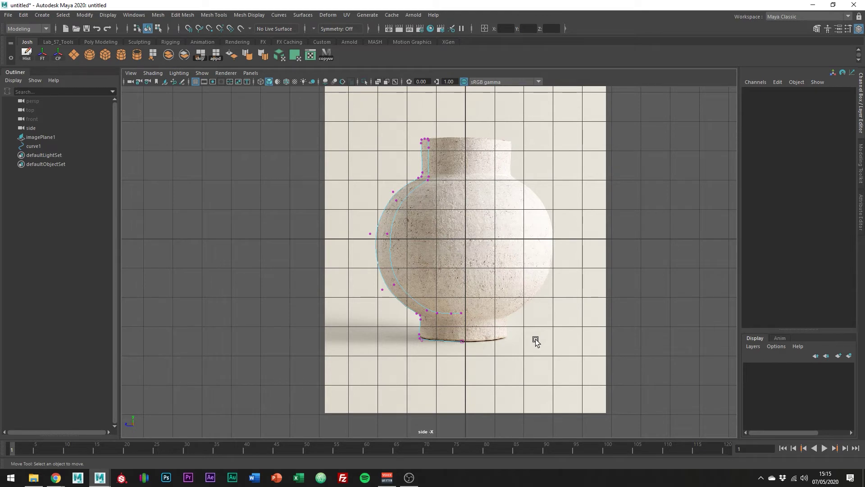
{"action": "middle_click_drag", "start_coordinate": [523, 316], "coordinate": [494, 320], "text": "alt"}
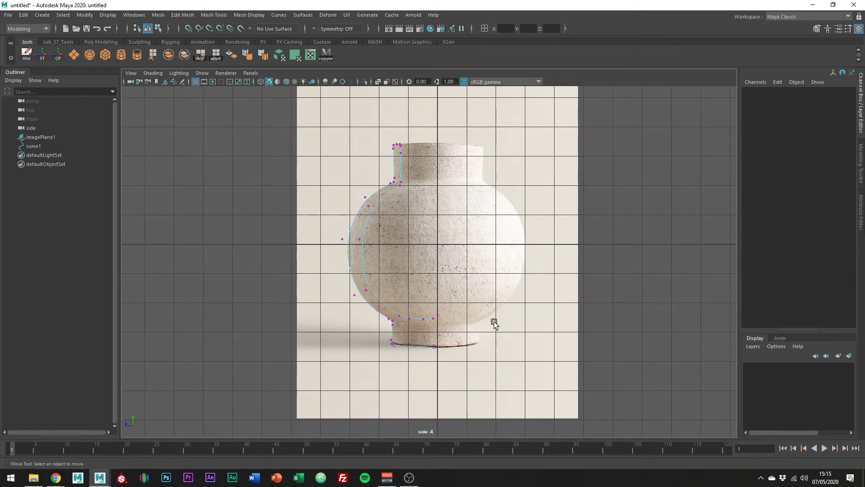
{"action": "right_click_drag", "start_coordinate": [457, 308], "coordinate": [584, 315], "text": "alt"}
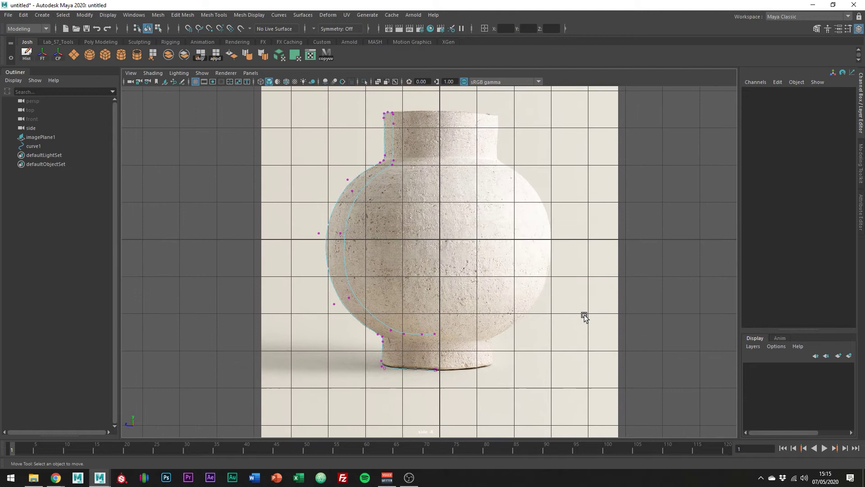
{"action": "middle_click_drag", "start_coordinate": [463, 337], "coordinate": [514, 247], "text": "alt"}
{"action": "right_click_drag", "start_coordinate": [514, 247], "coordinate": [599, 274], "text": "alt"}
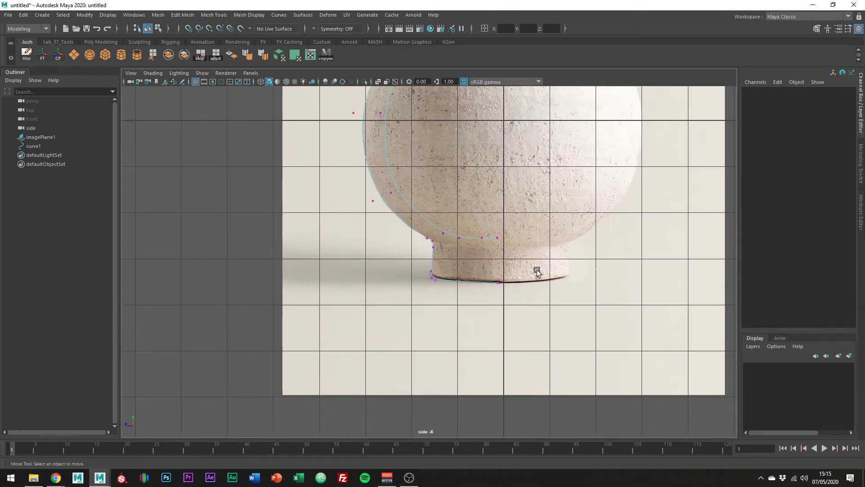
{"action": "left_click_drag", "start_coordinate": [488, 228], "coordinate": [506, 300]}
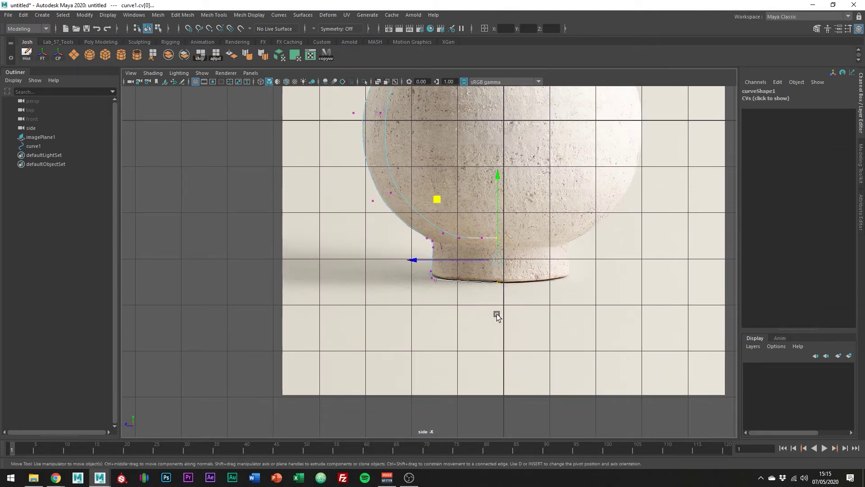
{"action": "key", "text": "r"}
{"action": "left_click_drag", "start_coordinate": [440, 259], "coordinate": [426, 256]}
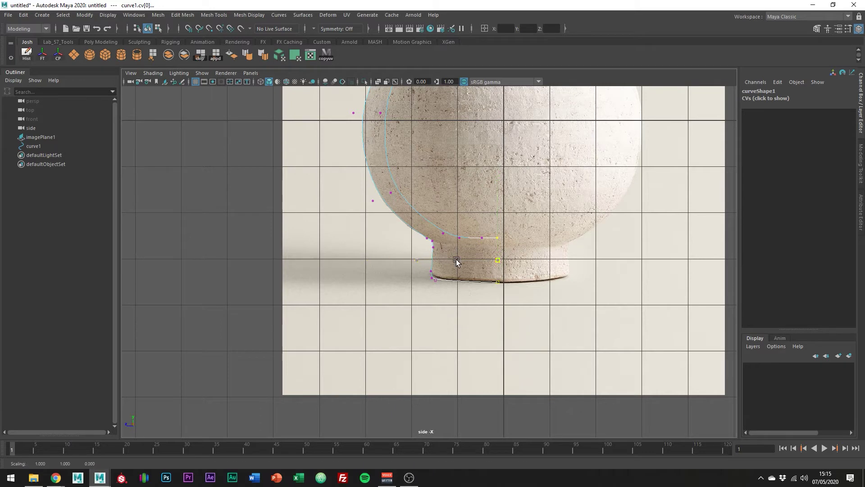
{"action": "scroll", "coordinate": [504, 251], "scroll_direction": "up", "scroll_amount": 3}
{"action": "middle_click_drag", "start_coordinate": [569, 248], "coordinate": [446, 254], "text": "alt"}
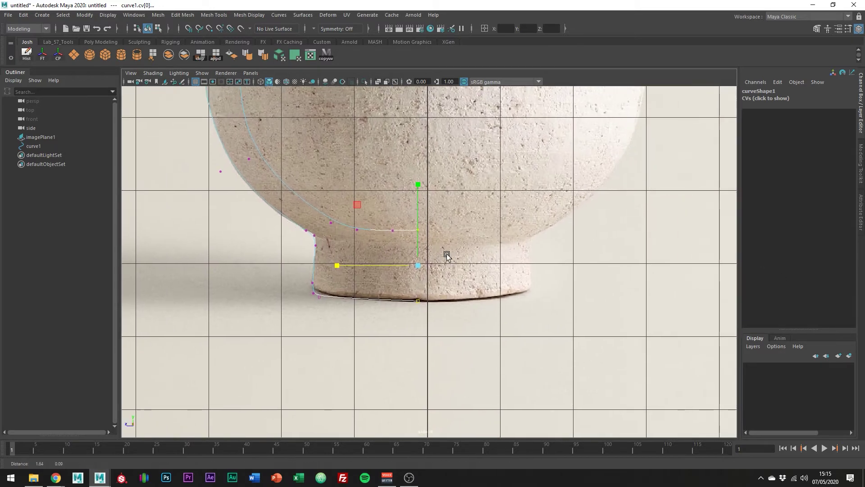
{"action": "right_click_drag", "start_coordinate": [447, 254], "coordinate": [790, 304], "text": "alt"}
{"action": "left_click_drag", "start_coordinate": [358, 272], "coordinate": [322, 271]}
{"action": "scroll", "coordinate": [640, 274], "scroll_direction": "down", "scroll_amount": 8}
{"action": "scroll", "coordinate": [618, 269], "scroll_direction": "up", "scroll_amount": 2}
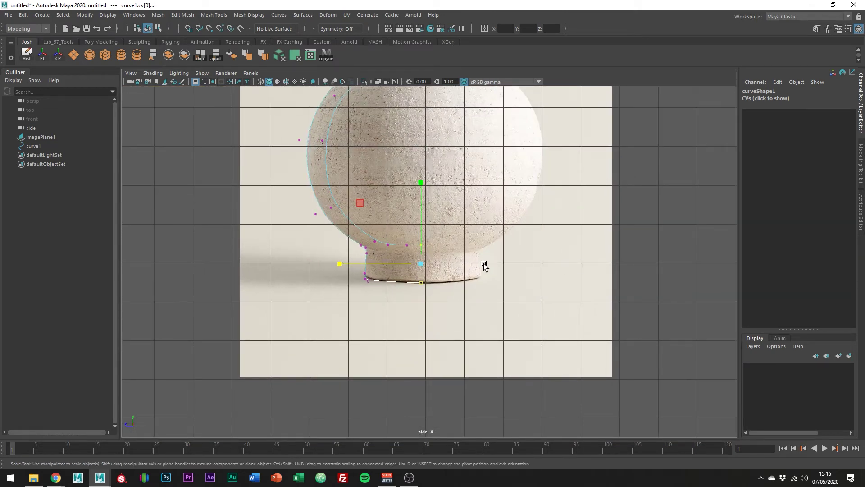
Switch to the perspective view, return from component editing to object selection, and hide the viewport grid.
{"action": "key", "text": "space"}
{"action": "key", "text": "space"}
{"action": "right_click_drag", "start_coordinate": [465, 231], "coordinate": [559, 242], "text": "alt"}
{"action": "middle_click_drag", "start_coordinate": [514, 233], "coordinate": [517, 224], "text": "alt"}
{"action": "key", "text": "F8"}
{"action": "key", "text": "w"}
{"action": "left_click", "coordinate": [323, 147]}
{"action": "left_click", "coordinate": [196, 82]}
{"action": "middle_click_drag", "start_coordinate": [436, 286], "coordinate": [439, 240], "text": "alt"}
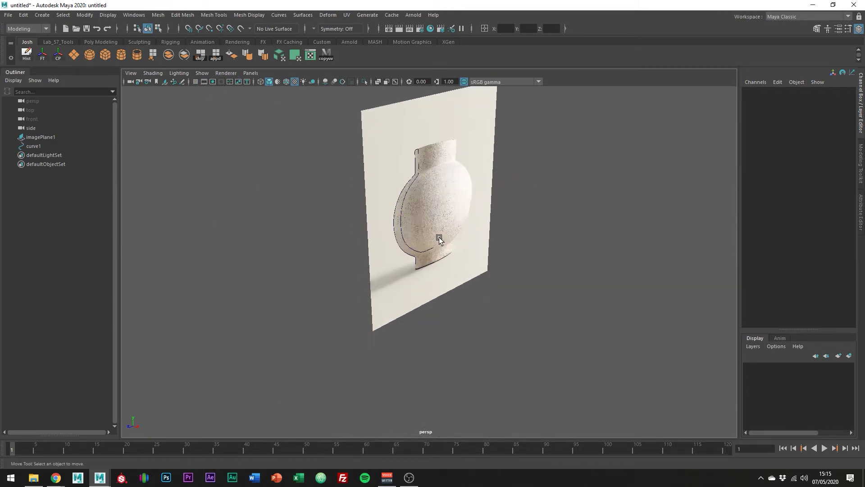
Delete the vase reference image plane so only the profile curve remains in the scene.
{"action": "right_click_drag", "start_coordinate": [439, 240], "coordinate": [469, 230], "text": "alt"}
{"action": "left_click", "coordinate": [474, 226]}
{"action": "key", "text": "Delete"}
{"action": "left_click_drag", "start_coordinate": [477, 233], "coordinate": [556, 256], "text": "alt"}
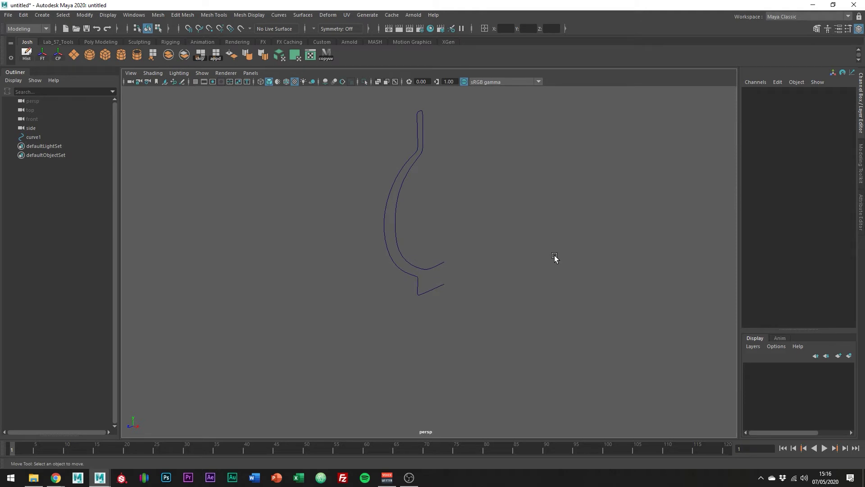
Select the vase profile curve and revolve it into a full NURBS vase surface.
{"action": "left_click_drag", "start_coordinate": [528, 189], "coordinate": [387, 248]}
{"action": "left_click", "coordinate": [300, 16]}
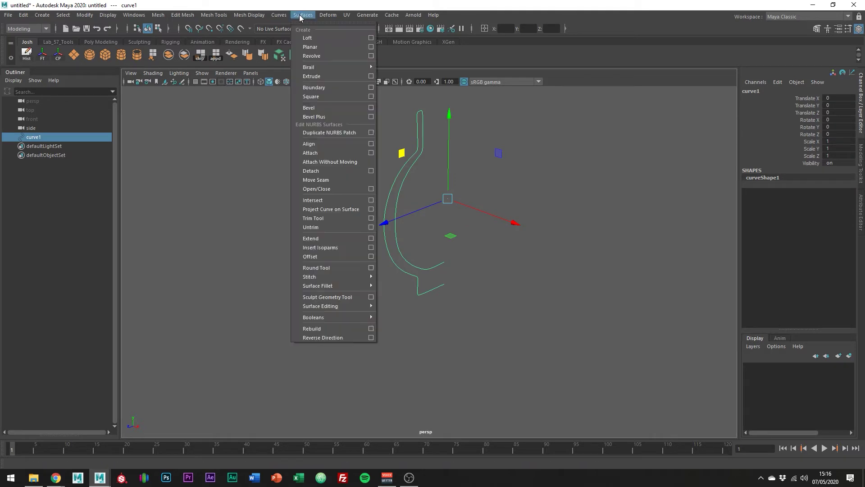
{"action": "left_click", "coordinate": [310, 56]}
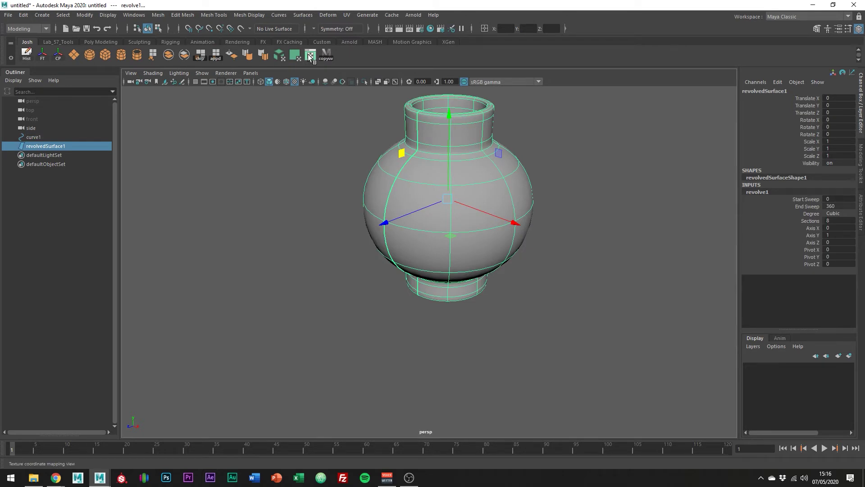
Reverse the revolved vase's surface direction, and repeat the reversal to restore its original facing.
{"action": "left_click_drag", "start_coordinate": [483, 167], "coordinate": [414, 217], "text": "alt"}
{"action": "left_click", "coordinate": [302, 15]}
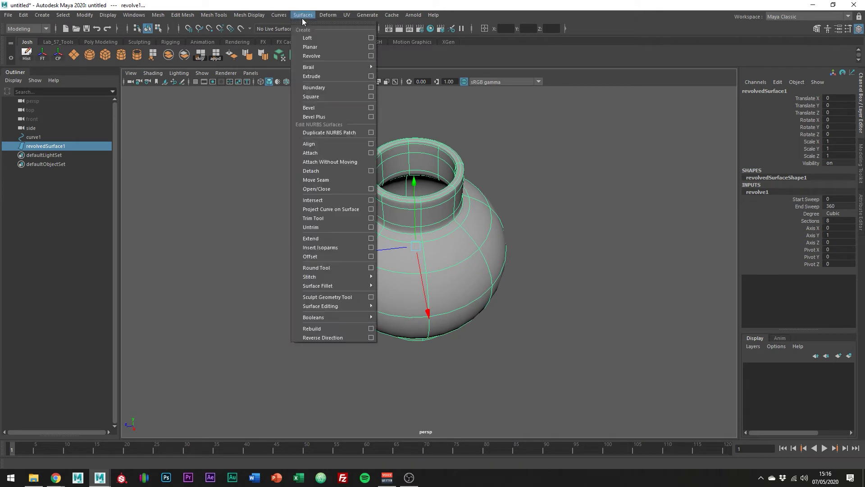
{"action": "left_click", "coordinate": [315, 337]}
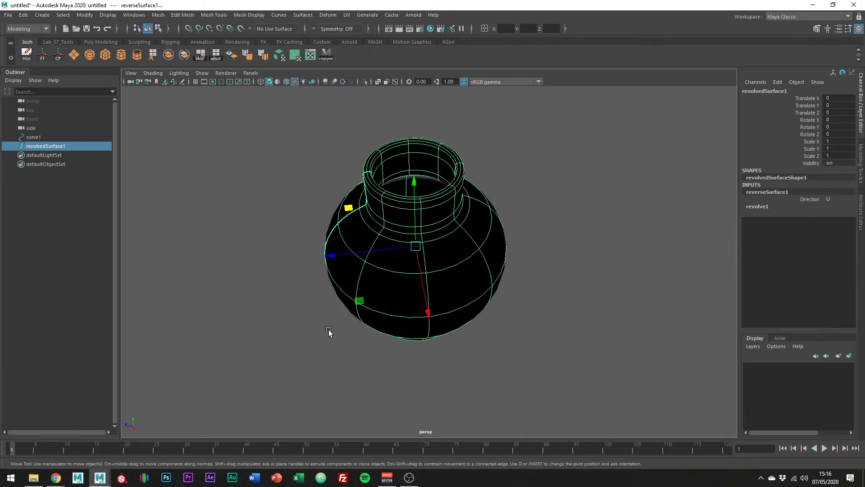
{"action": "key", "text": "g"}
{"action": "left_click_drag", "start_coordinate": [488, 332], "coordinate": [550, 305], "text": "alt"}
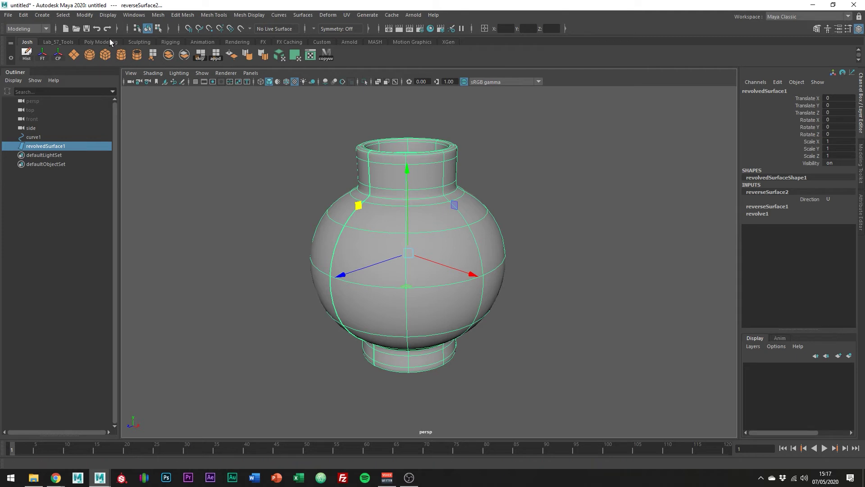
Convert the revolved vase to a quad polygon mesh with per span # of iso params and both Number U and Number V set to 2.
{"action": "left_click", "coordinate": [85, 14]}
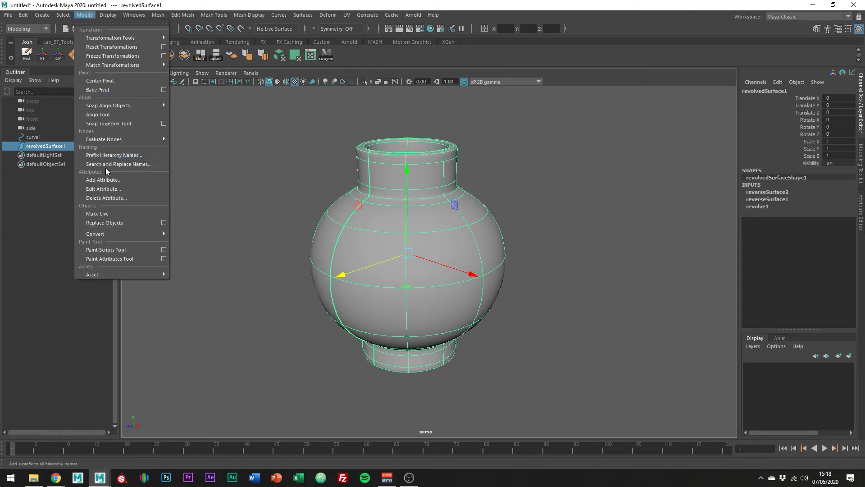
{"action": "mouse_move", "coordinate": [132, 234]}
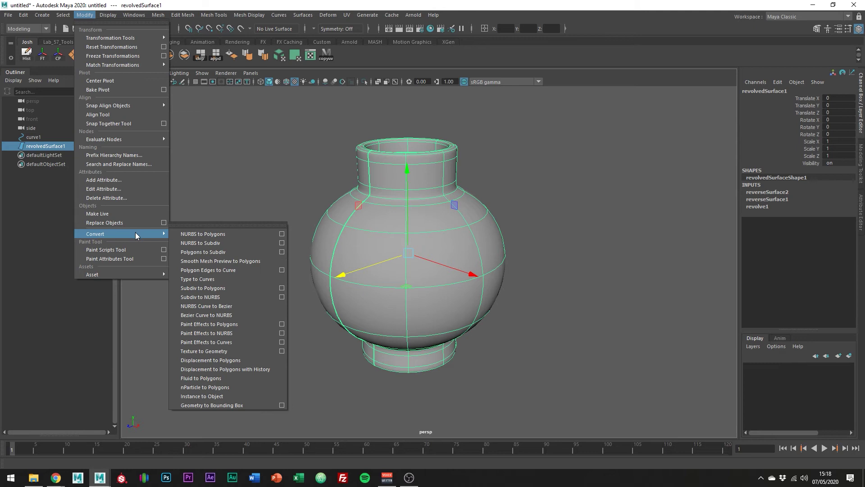
{"action": "left_click", "coordinate": [282, 233]}
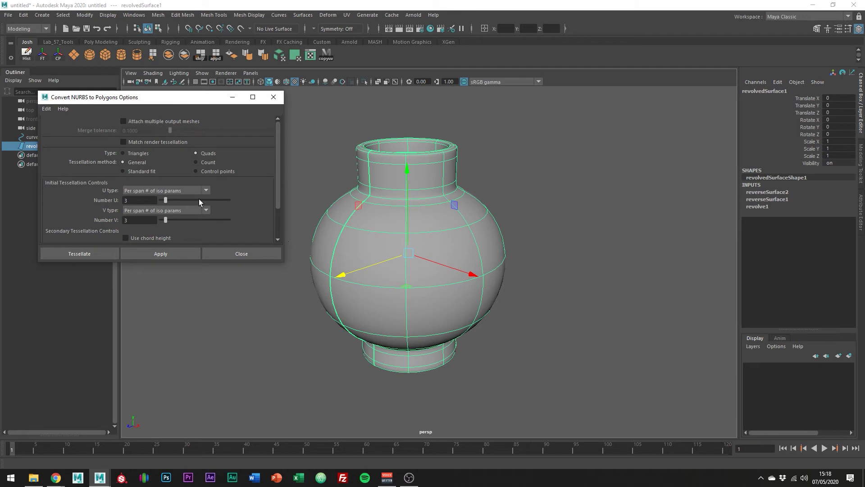
{"action": "left_click", "coordinate": [176, 190]}
{"action": "left_click", "coordinate": [167, 217]}
{"action": "left_click", "coordinate": [153, 210]}
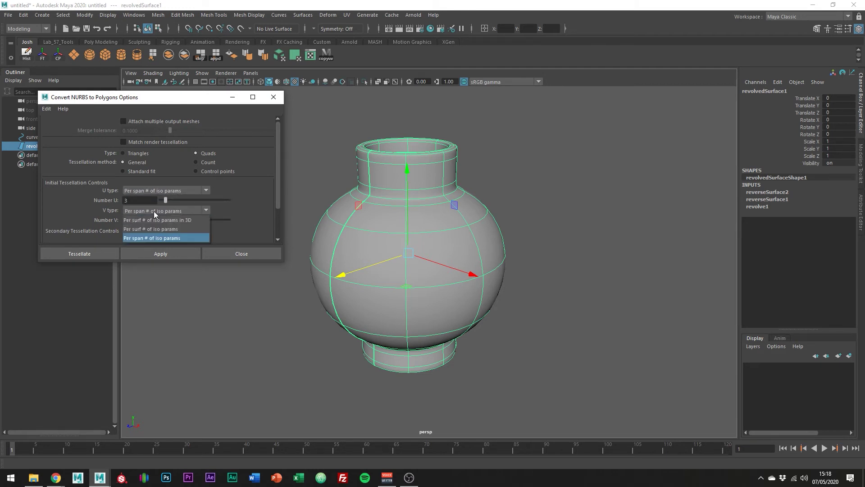
{"action": "left_click", "coordinate": [141, 239]}
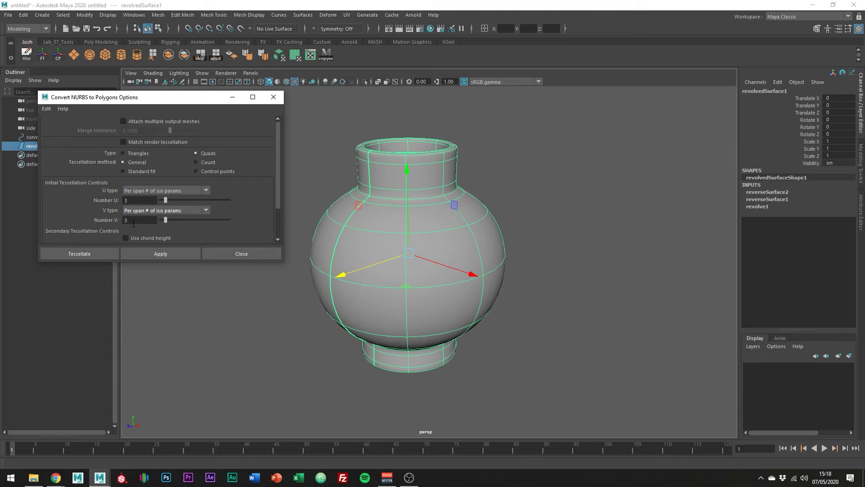
{"action": "double_click", "coordinate": [132, 220]}
{"action": "left_click", "coordinate": [183, 256]}
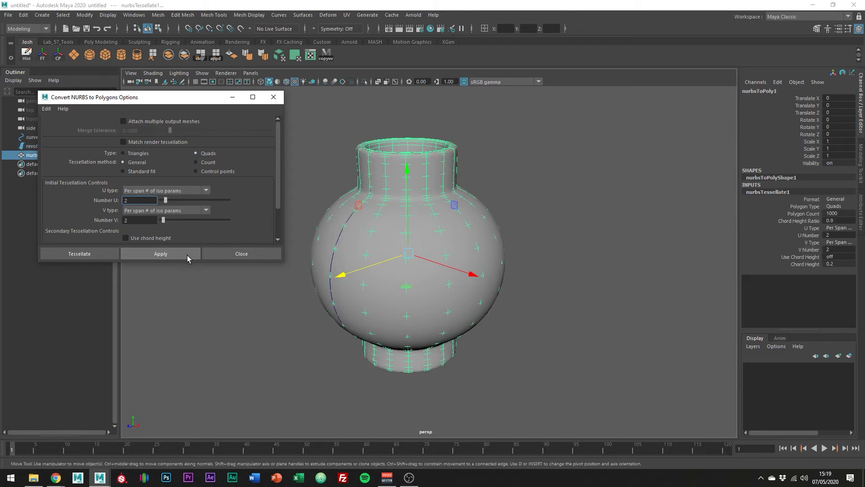
Move the polygon vase about 9.85 units along negative Z, beside the original NURBS vase, to compare them.
{"action": "left_click_drag", "start_coordinate": [344, 273], "coordinate": [536, 213]}
{"action": "mouse_move", "coordinate": [557, 244]}
{"action": "left_mouse_down", "text": "alt"}
{"action": "mouse_move", "coordinate": [545, 245]}
{"action": "mouse_move", "coordinate": [563, 244]}
{"action": "mouse_move", "coordinate": [550, 231]}
{"action": "left_mouse_up", "text": "alt"}
{"action": "left_click", "coordinate": [588, 239]}
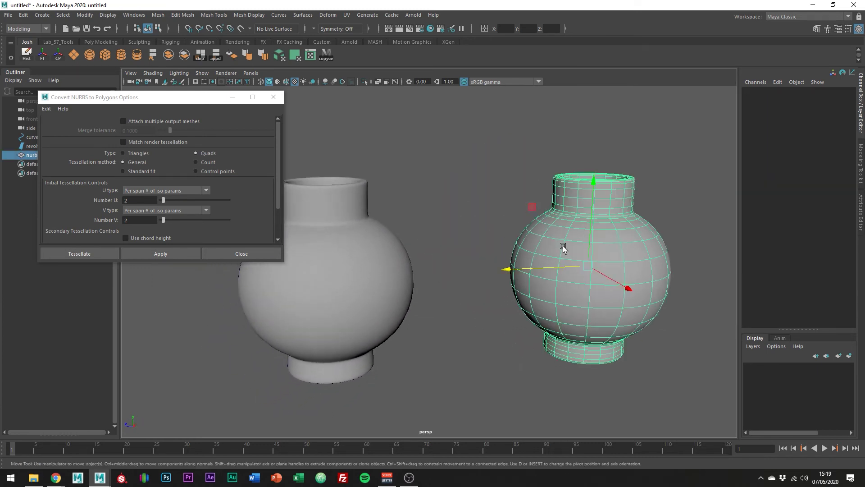
{"action": "left_click", "coordinate": [392, 288]}
Close the small hole in the polygon vase's inner floor by selecting its border edges and merging them to the center.
{"action": "left_click_drag", "start_coordinate": [489, 311], "coordinate": [431, 320], "text": "alt"}
{"action": "left_click", "coordinate": [431, 320]}
{"action": "key", "text": "f"}
{"action": "left_click", "coordinate": [571, 317]}
{"action": "left_click_drag", "start_coordinate": [570, 317], "coordinate": [459, 344], "text": "alt"}
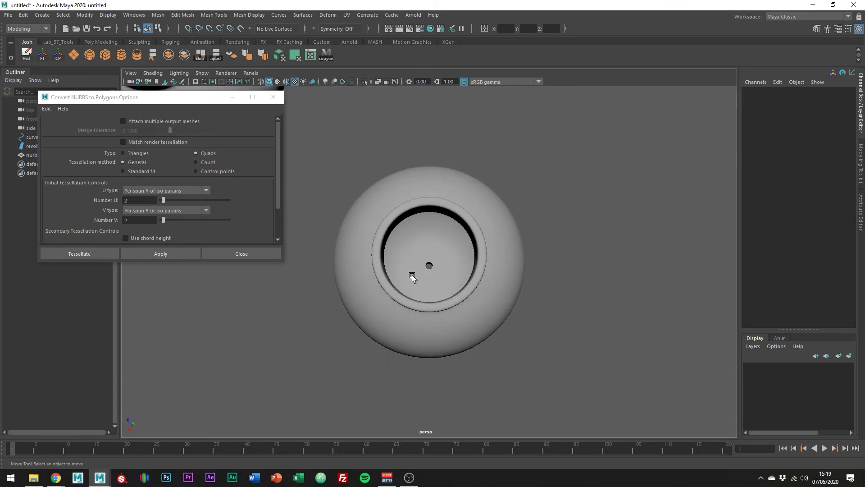
{"action": "left_click", "coordinate": [434, 271]}
{"action": "scroll", "coordinate": [453, 267], "scroll_direction": "up", "scroll_amount": 6}
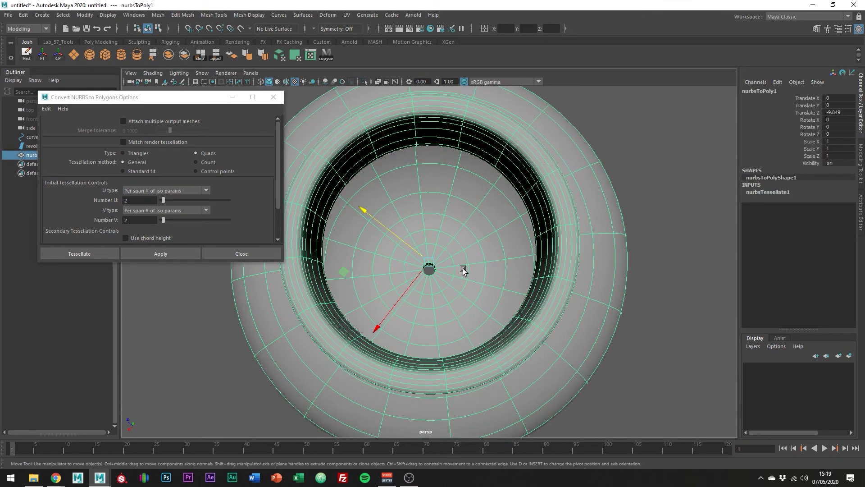
{"action": "scroll", "coordinate": [457, 269], "scroll_direction": "up", "scroll_amount": 4}
{"action": "right_click_drag", "start_coordinate": [460, 267], "coordinate": [460, 216]}
{"action": "key", "text": "q"}
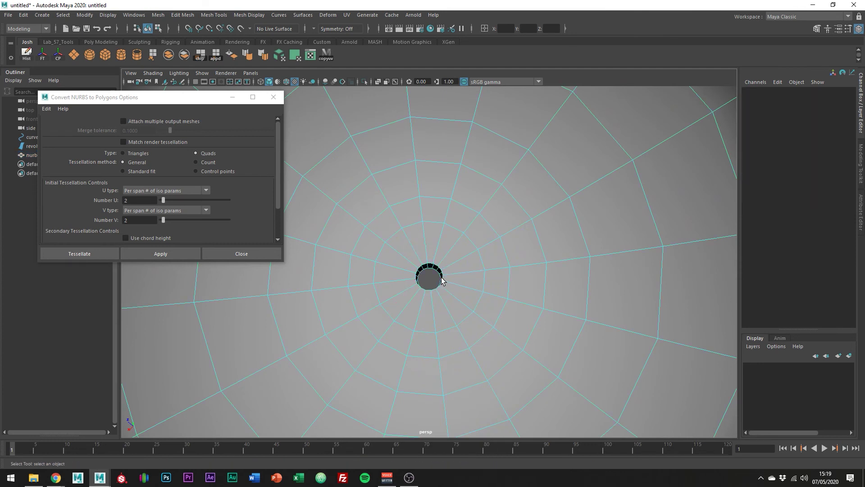
{"action": "left_click", "coordinate": [441, 280]}
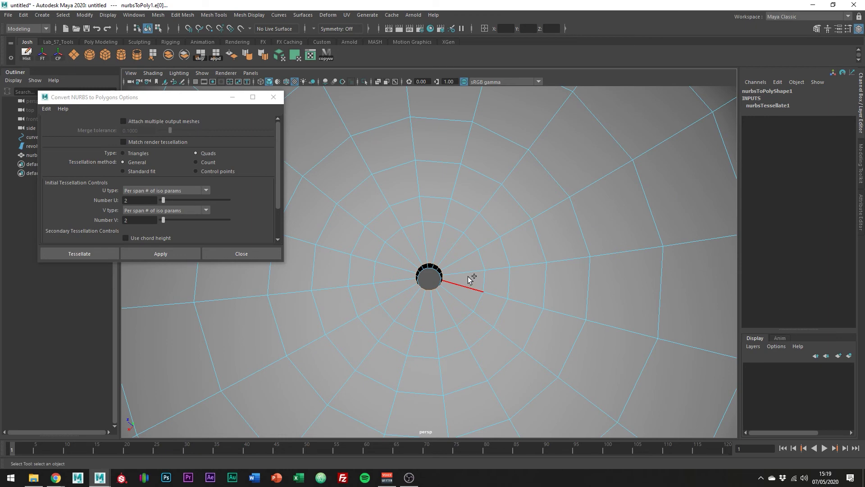
{"action": "right_click_drag", "start_coordinate": [468, 287], "coordinate": [471, 256], "text": "shift"}
{"action": "right_click_drag", "start_coordinate": [473, 217], "coordinate": [474, 217], "text": "shift"}
Close the hole in the underside of the vase's foot by selecting its border edges and merging them to the center.
{"action": "scroll", "coordinate": [475, 216], "scroll_direction": "down", "scroll_amount": 6}
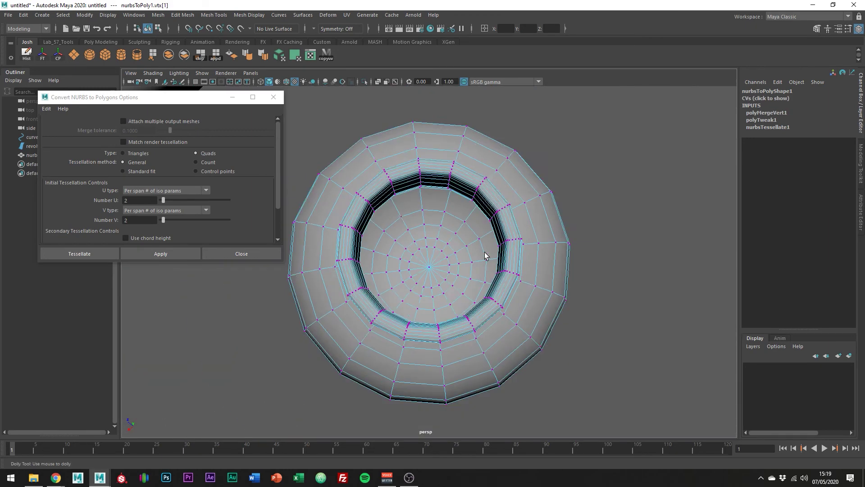
{"action": "left_click_drag", "start_coordinate": [485, 253], "coordinate": [464, 212], "text": "alt"}
{"action": "right_click_drag", "start_coordinate": [430, 343], "coordinate": [431, 216]}
{"action": "left_click_drag", "start_coordinate": [414, 359], "coordinate": [406, 217], "text": "alt"}
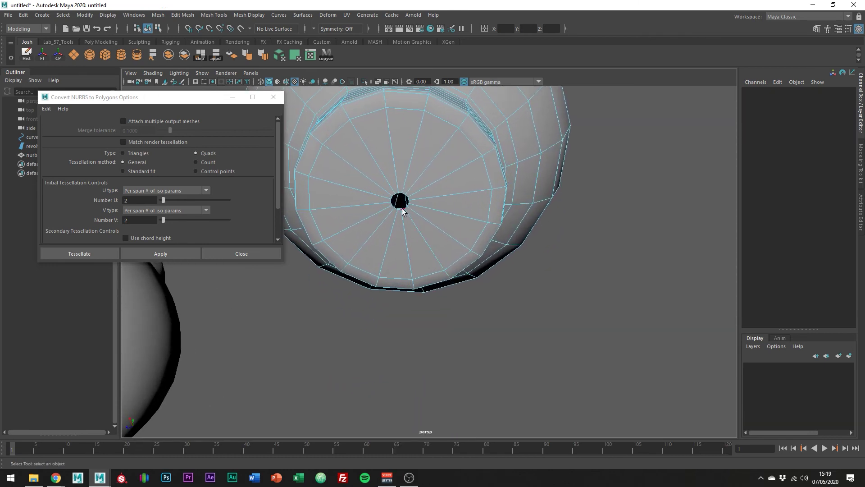
{"action": "left_click", "coordinate": [405, 214]}
{"action": "right_click", "coordinate": [424, 220], "text": "shift"}
{"action": "right_click_drag", "start_coordinate": [424, 193], "coordinate": [423, 185], "text": "shift"}
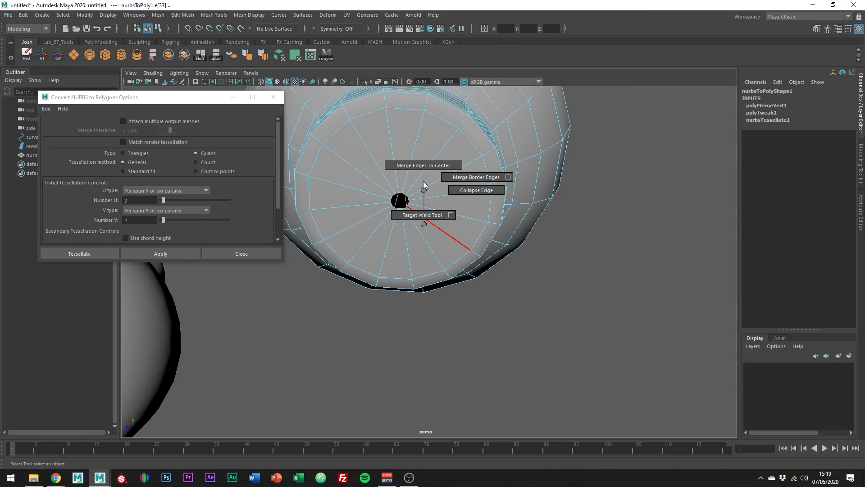
{"action": "left_click_drag", "start_coordinate": [421, 199], "coordinate": [429, 219], "text": "alt"}
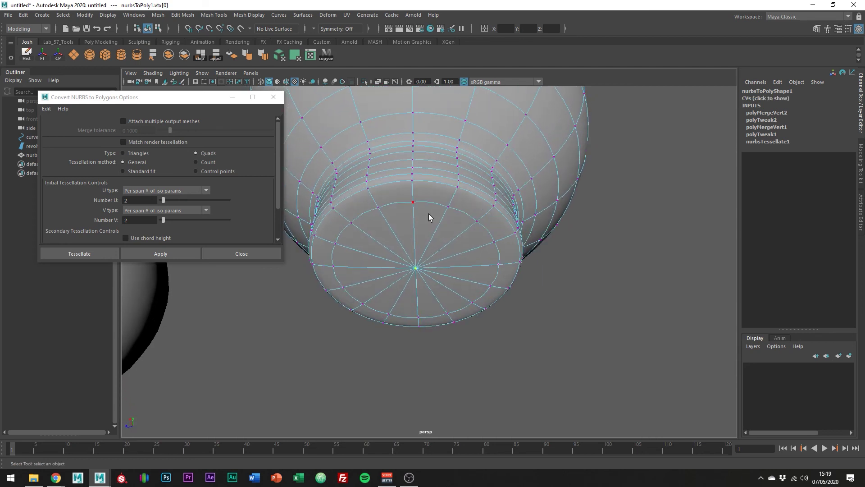
Return the polygon vase to object mode and clear the selection to examine its finished shape from the side and above.
{"action": "right_click_drag", "start_coordinate": [429, 214], "coordinate": [469, 198]}
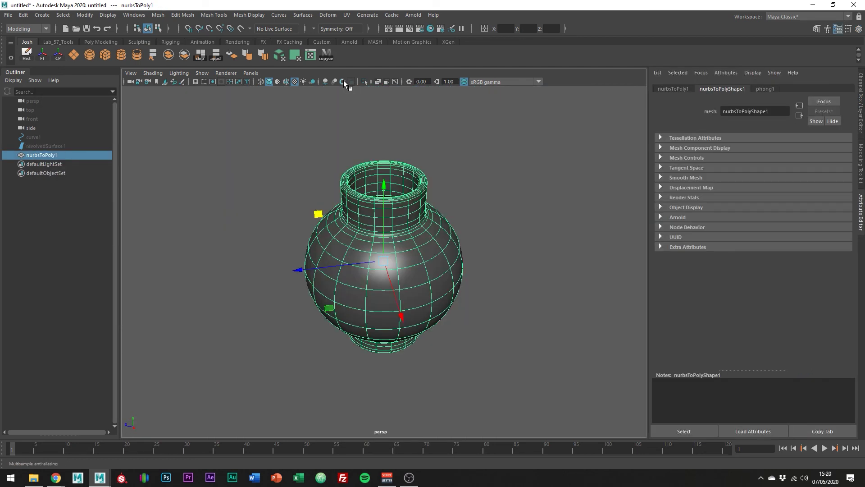
{"action": "left_click", "coordinate": [566, 209]}
{"action": "left_click_drag", "start_coordinate": [567, 209], "coordinate": [464, 261], "text": "alt"}
{"action": "right_click_drag", "start_coordinate": [464, 261], "coordinate": [433, 253], "text": "alt"}
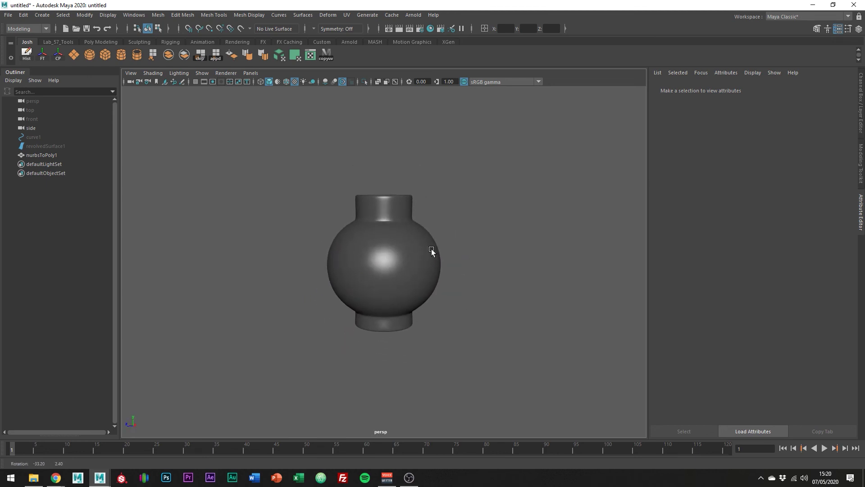
{"action": "mouse_move", "coordinate": [433, 253]}
{"action": "left_mouse_down", "text": "alt"}
{"action": "mouse_move", "coordinate": [446, 296]}
{"action": "mouse_move", "coordinate": [433, 228]}
{"action": "mouse_move", "coordinate": [436, 259]}
{"action": "left_mouse_up", "text": "alt"}
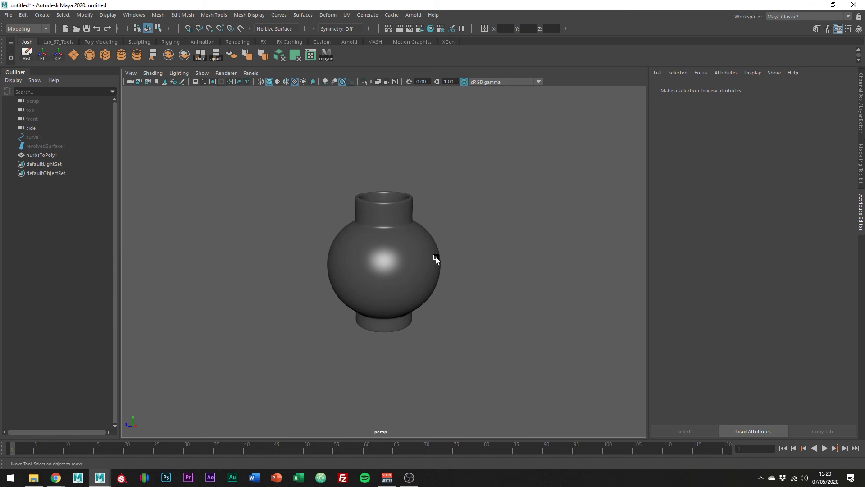